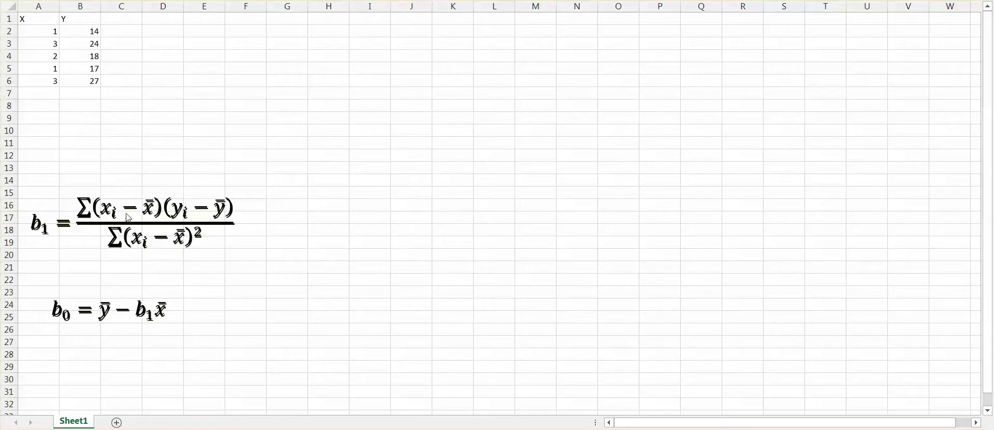
Calculate the average of the X values in A2:A6 in cell A7 and make the result bold
left_click(37, 93)
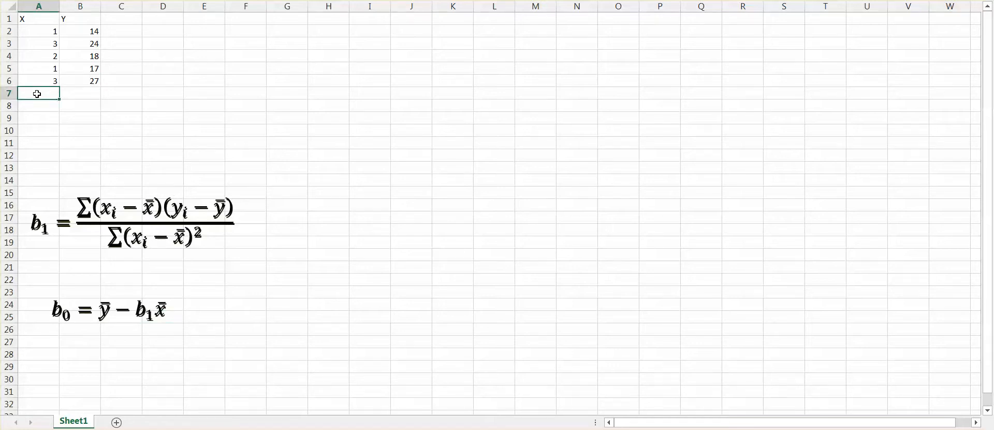
type("=AVERAGE")
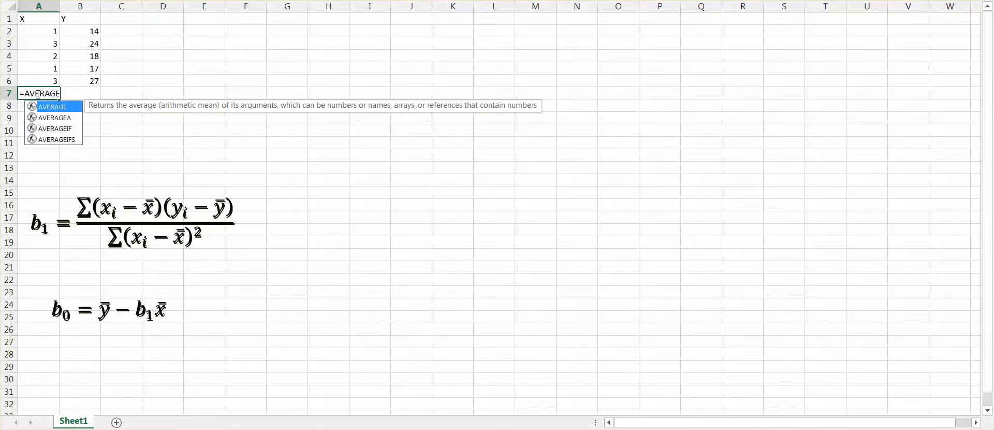
type("(")
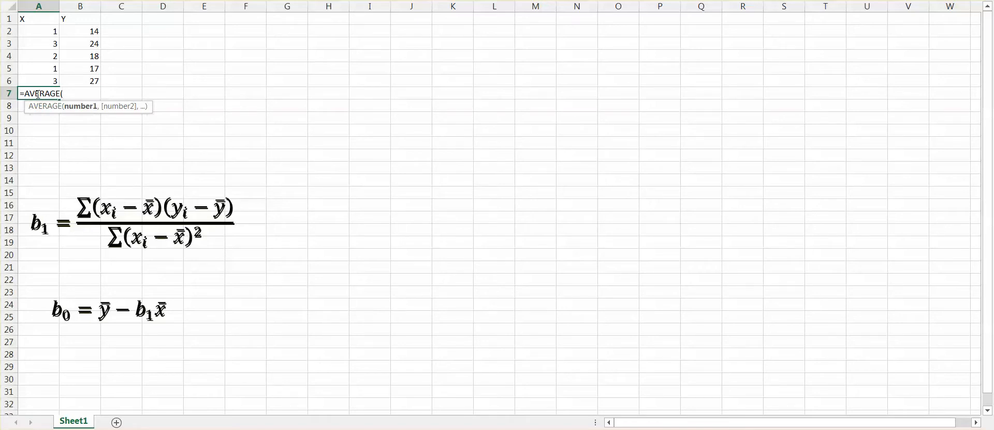
left_click_drag(34, 31, 33, 84)
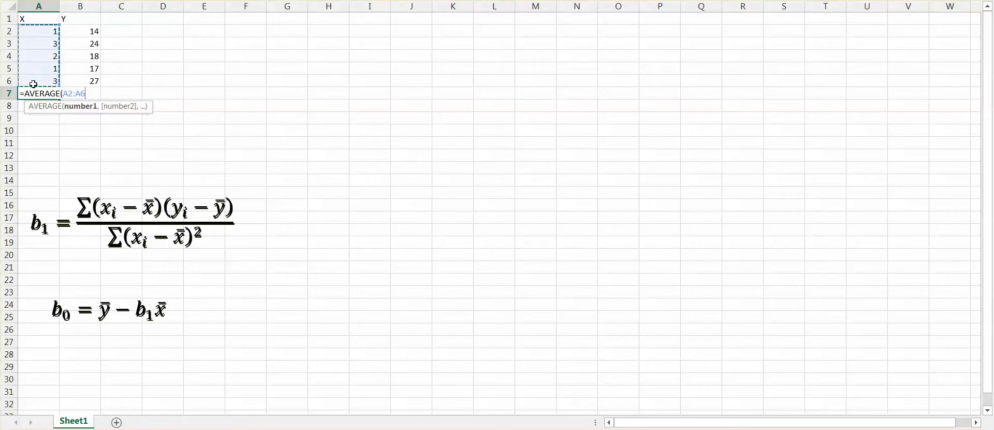
key("Return")
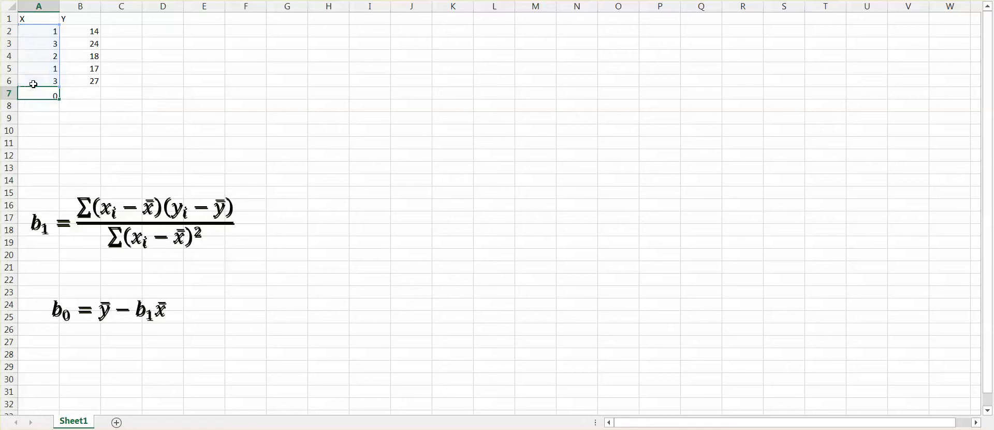
key("Up")
Calculate the average of the Y values in B2:B6 in cell B7
left_click(72, 92)
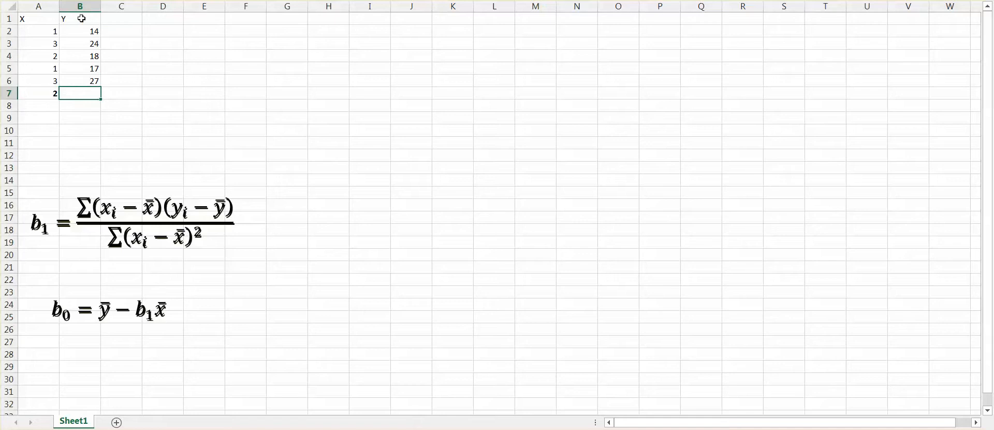
type("=AVERAGE(")
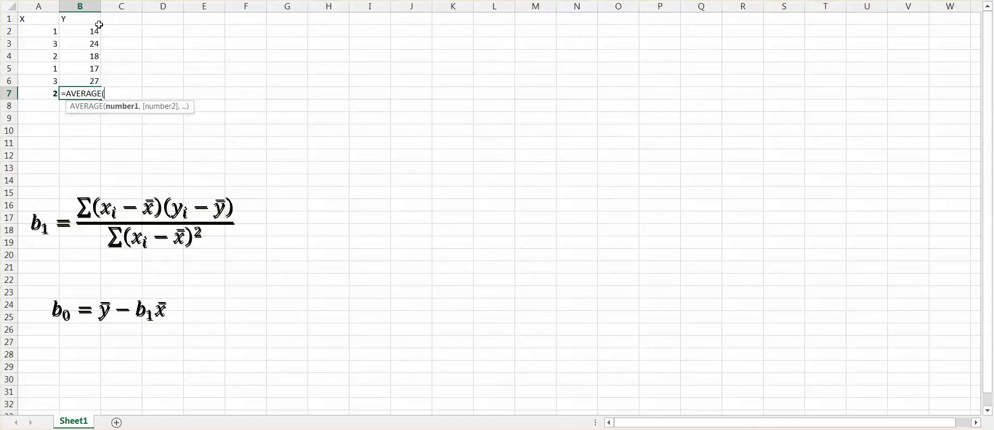
left_click_drag(91, 32, 90, 77)
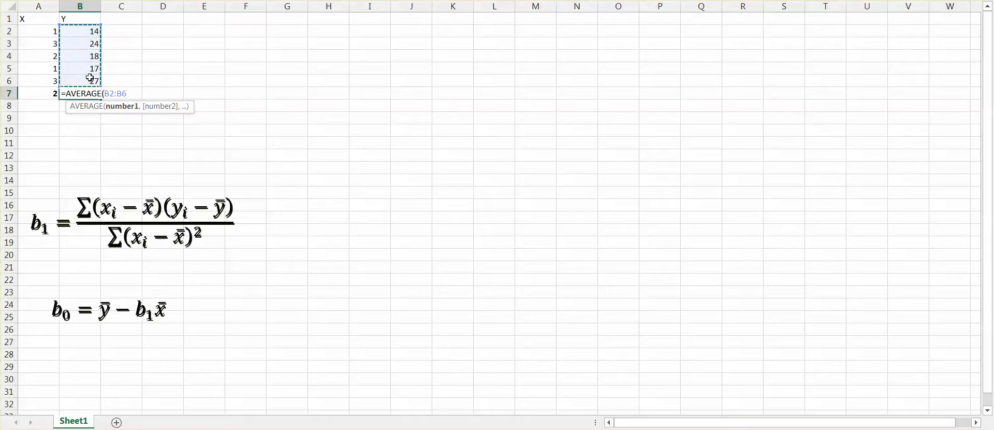
key("Return")
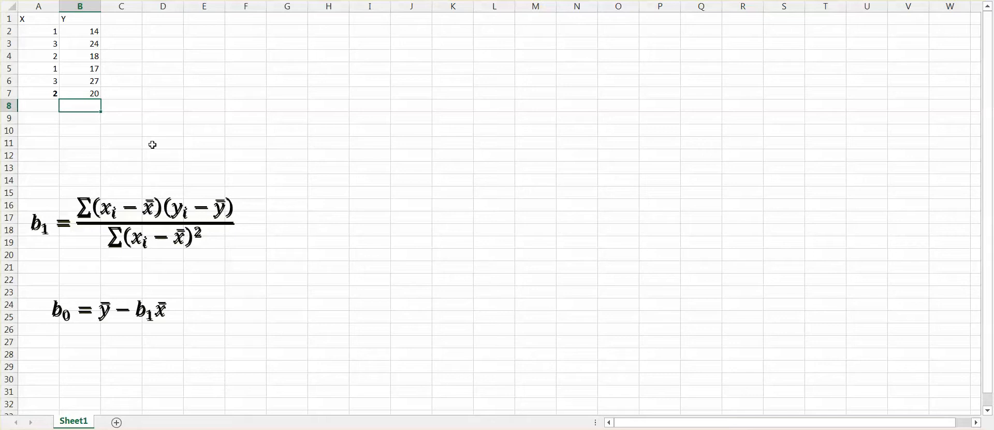
Enter the column heading Xi-Xbar in cell C1
left_click(124, 16)
type("Xi-")
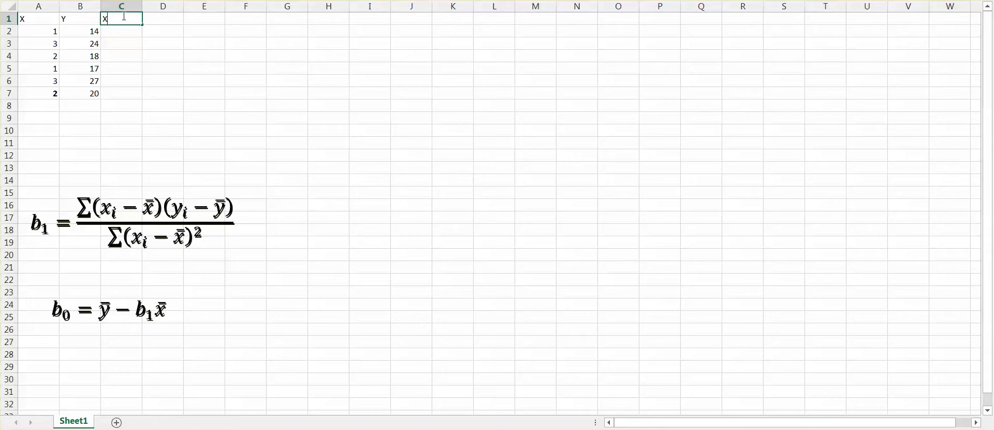
type("i-Xbar")
key("BackSpace")
key("BackSpace")
type("ar")
Enter =A2-$A$7 in C2 to get the X deviation and fill the formula down to C6
left_click(122, 28)
type("=")
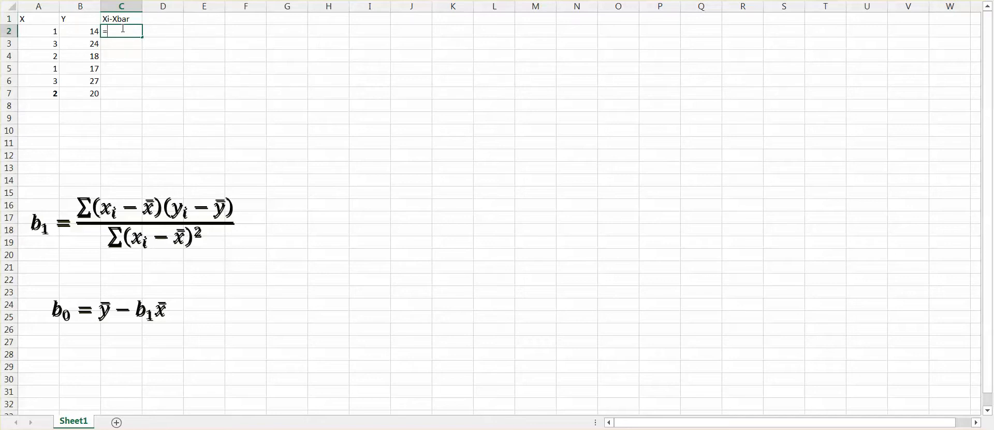
left_click(50, 31)
type("-")
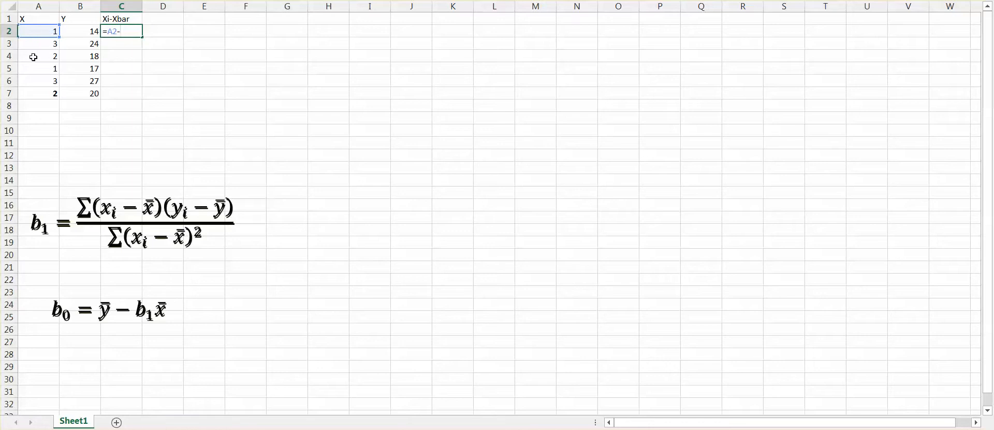
left_click(26, 94)
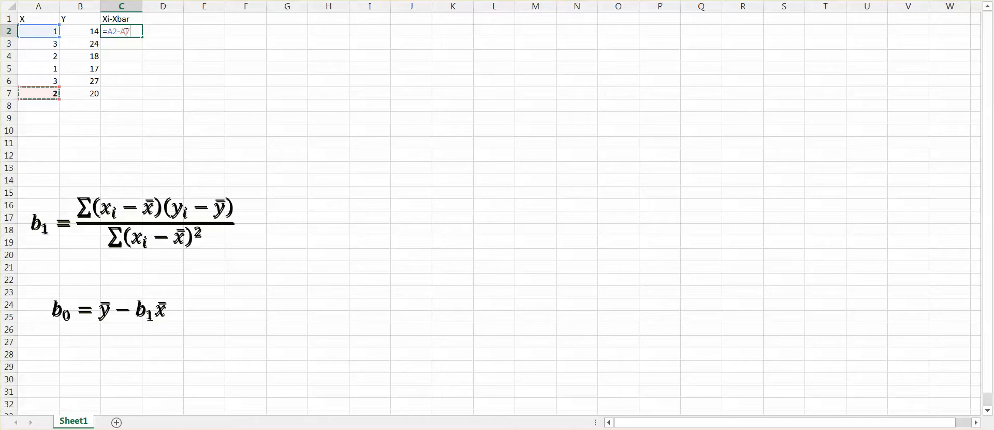
left_click(126, 32)
key("F4")
key("Return")
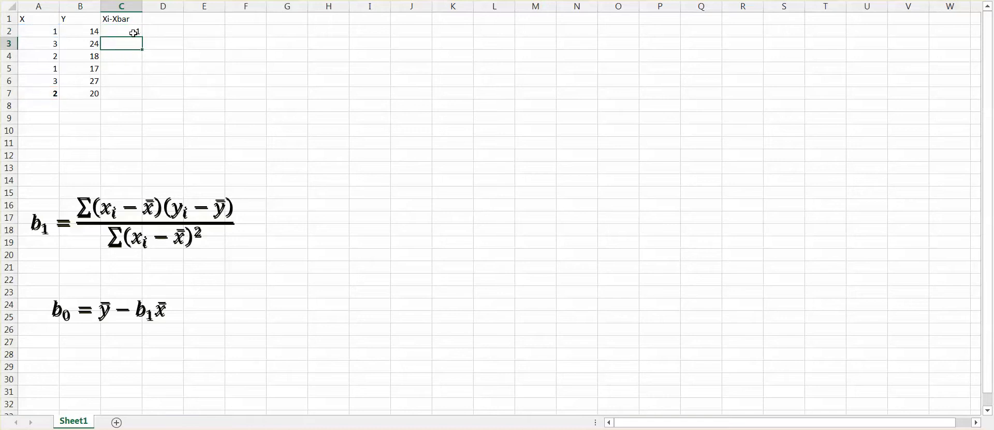
left_click(131, 32)
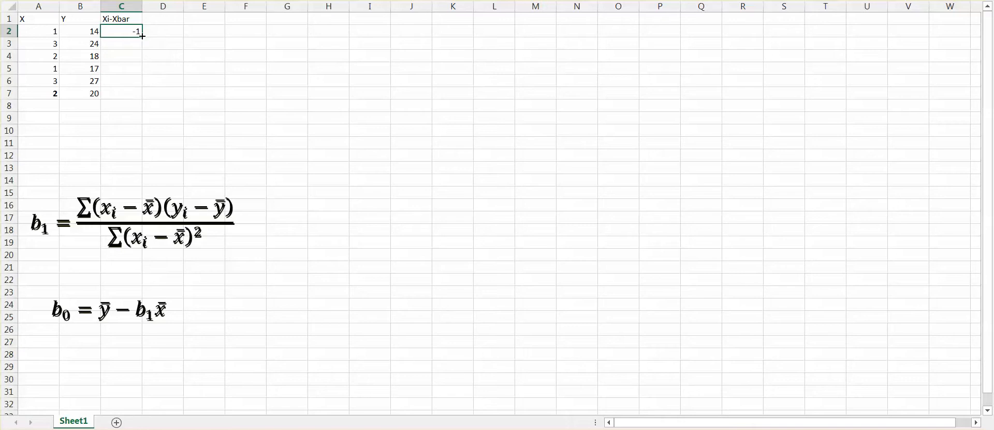
left_click_drag(143, 35, 140, 84)
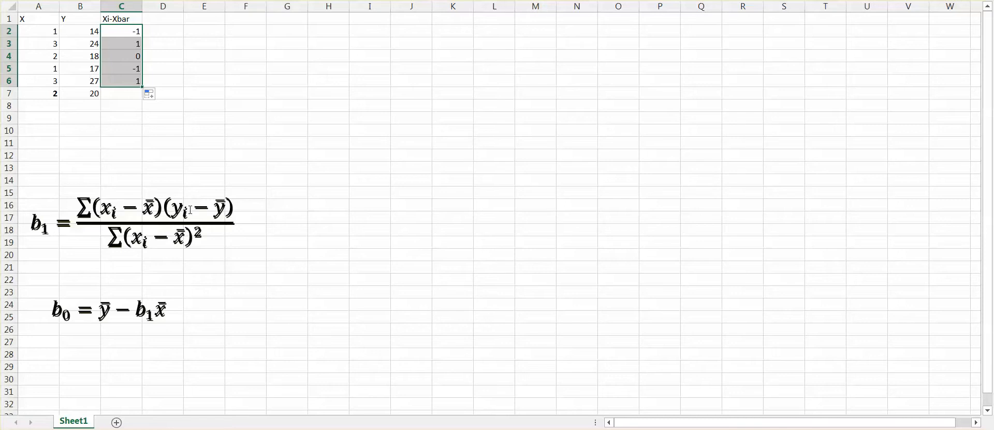
Enter the column heading Yi-Ybar in cell D1
left_click(162, 19)
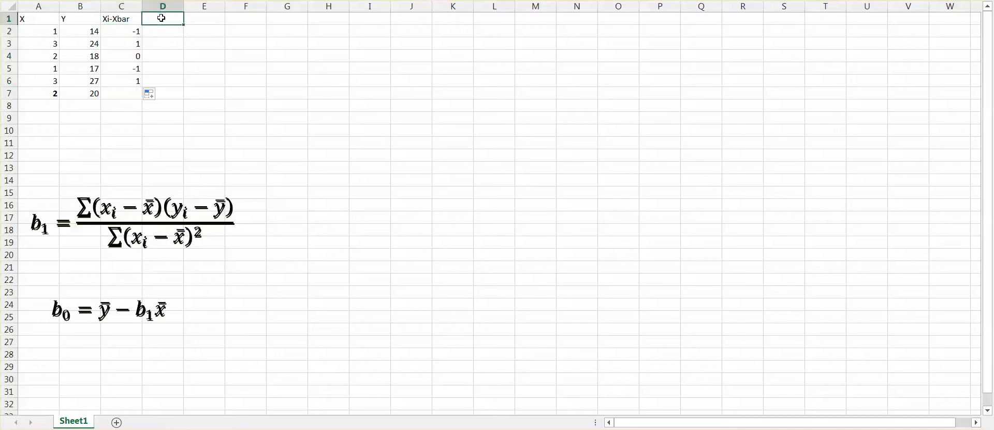
type("yi-")
key("BackSpace")
key("BackSpace")
key("BackSpace")
type("Yi-y")
key("BackSpace")
type("Ybar")
key("Return")
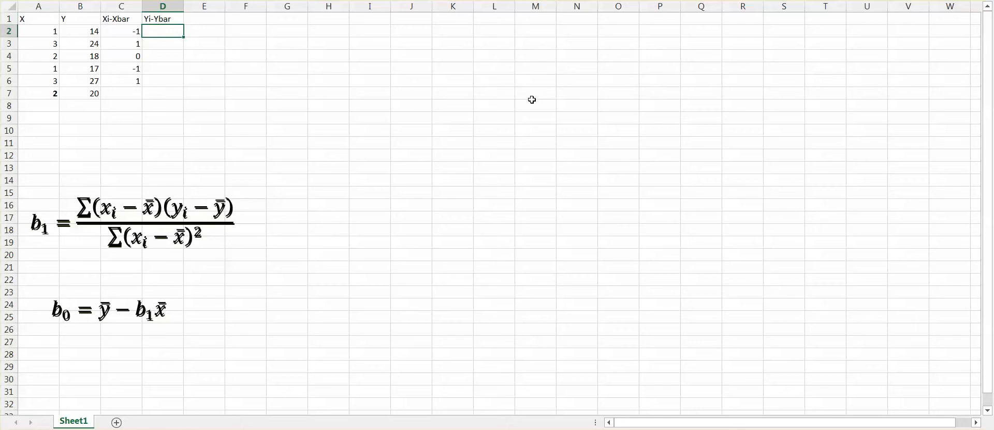
Enter =B2-$B$7 in D2 to get the Y deviation and fill the formula down to D6
left_click(75, 31)
type("-")
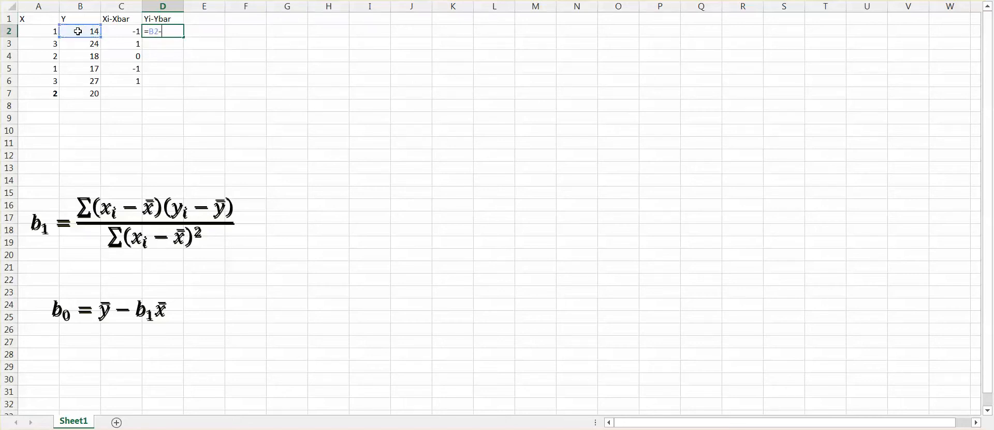
left_click(88, 95)
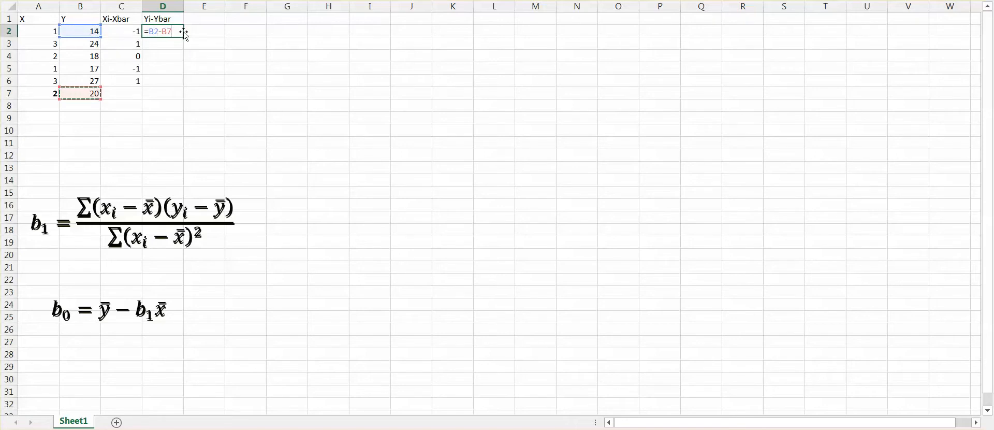
key("F4")
left_click(195, 48)
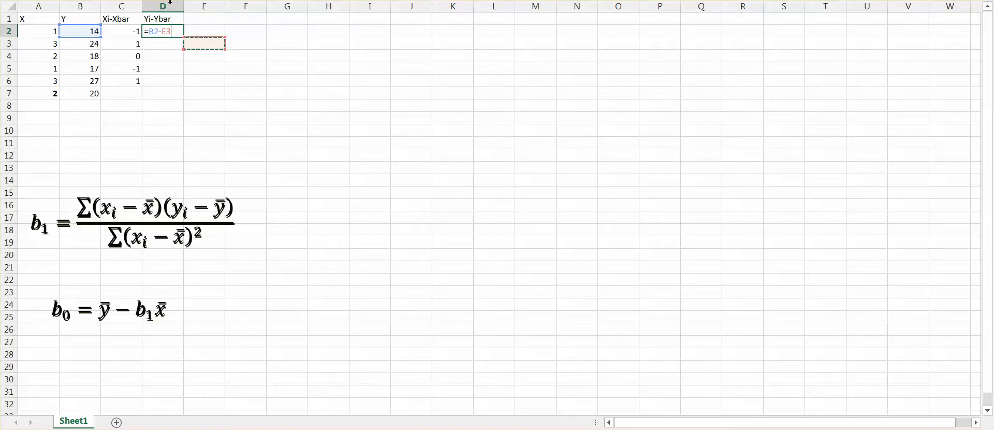
key("BackSpace")
key("BackSpace")
key("BackSpace")
type("-")
left_click(93, 90)
key("F4")
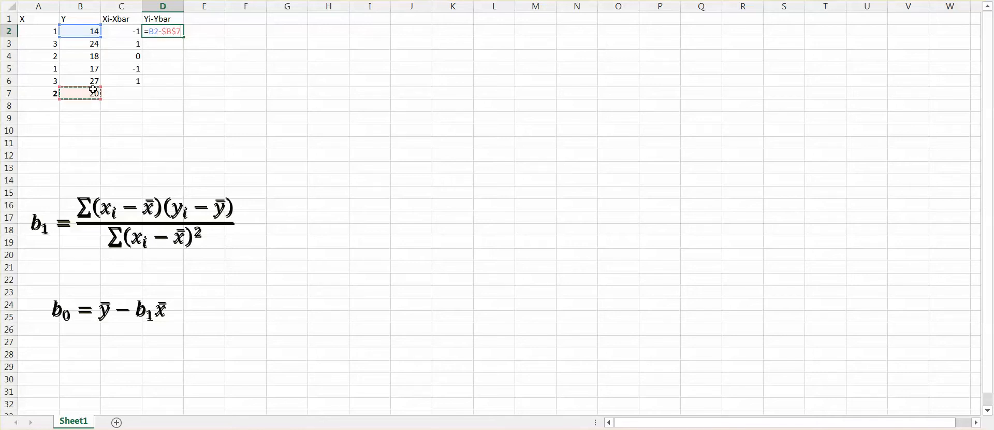
key("Return")
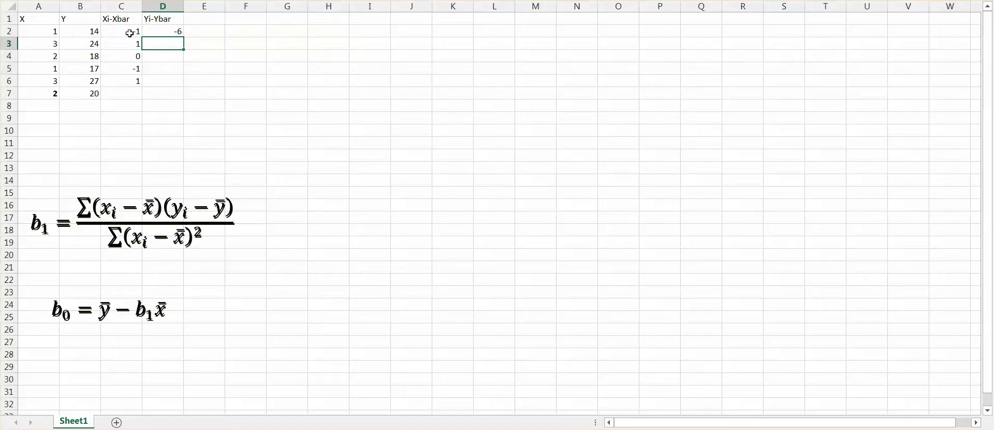
left_click(179, 32)
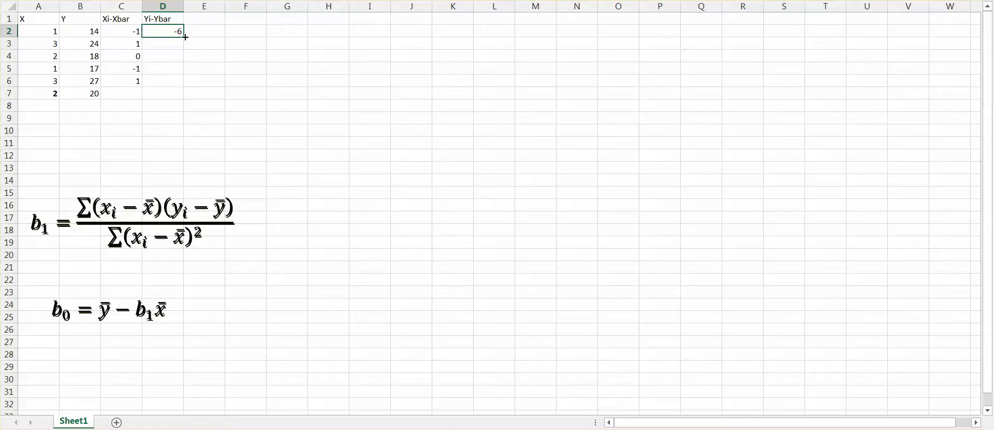
left_click_drag(185, 38, 184, 86)
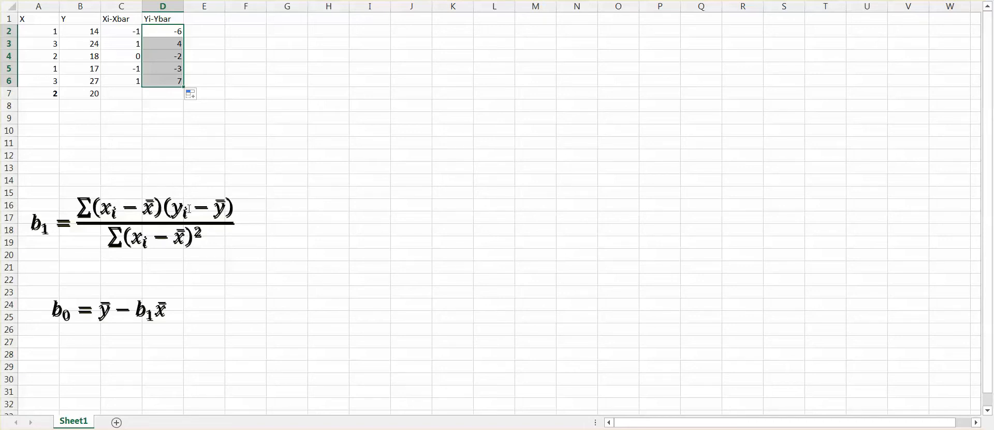
Enter the heading (Xi-Xbar)*(Yi-Ybar) in E1 and widen column E so the whole heading fits
left_click(203, 18)
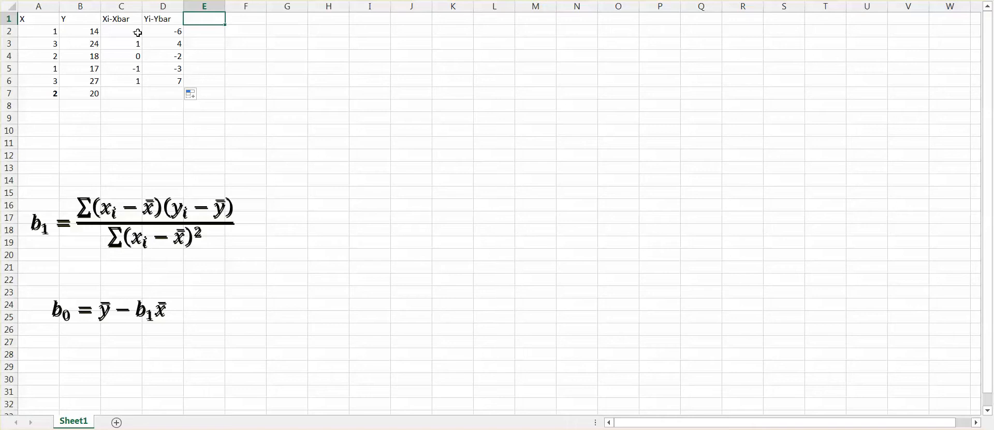
type("Xi-Xbar)*(Yi-Ybar)")
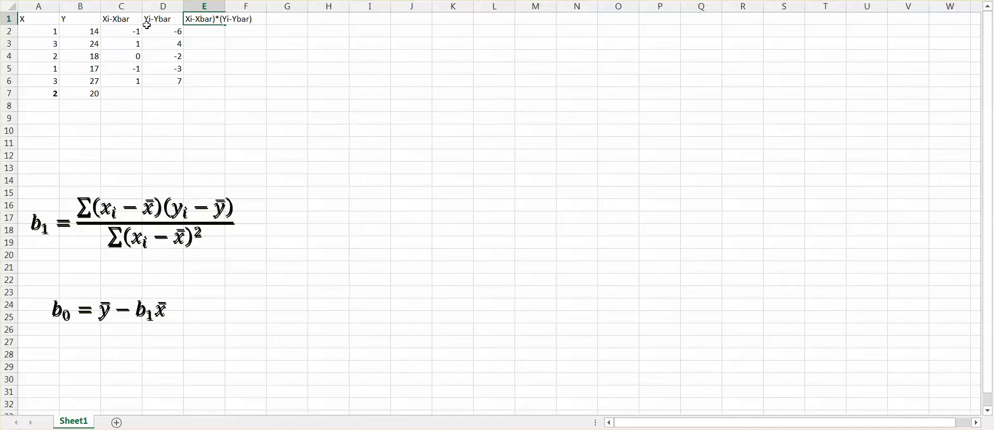
type("(")
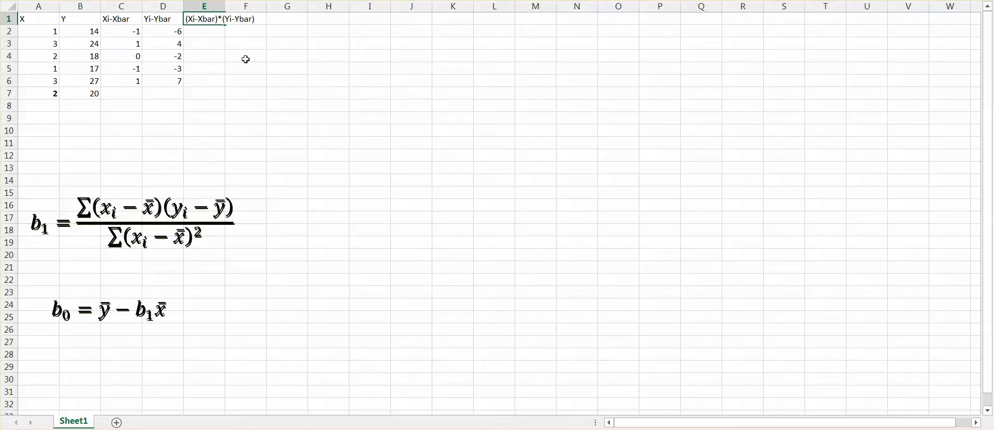
key("Return")
left_click_drag(225, 4, 304, 4)
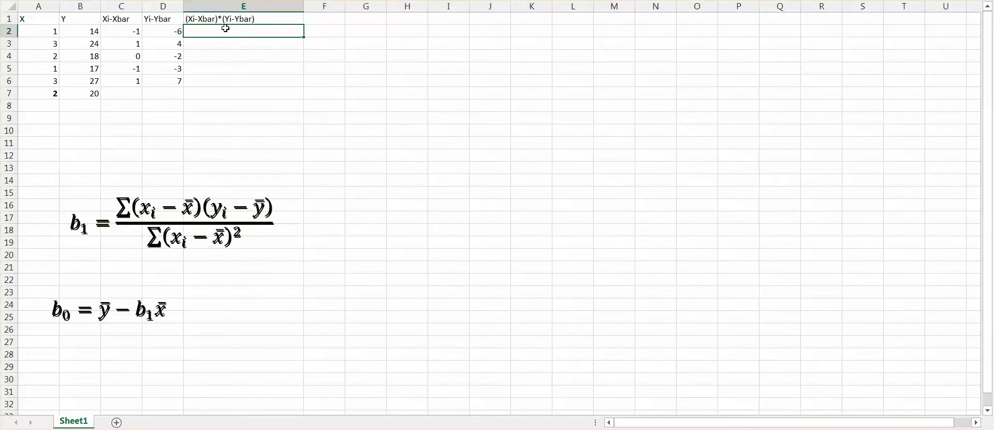
Multiply the two deviations in E2 with =C2*D2 and fill the formula down to E6
type("=")
left_click(118, 29)
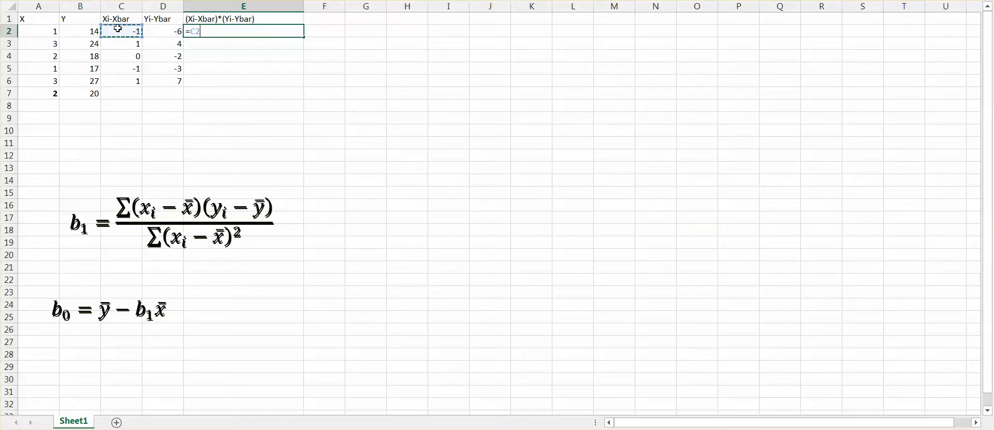
type("*")
left_click(162, 29)
key("Return")
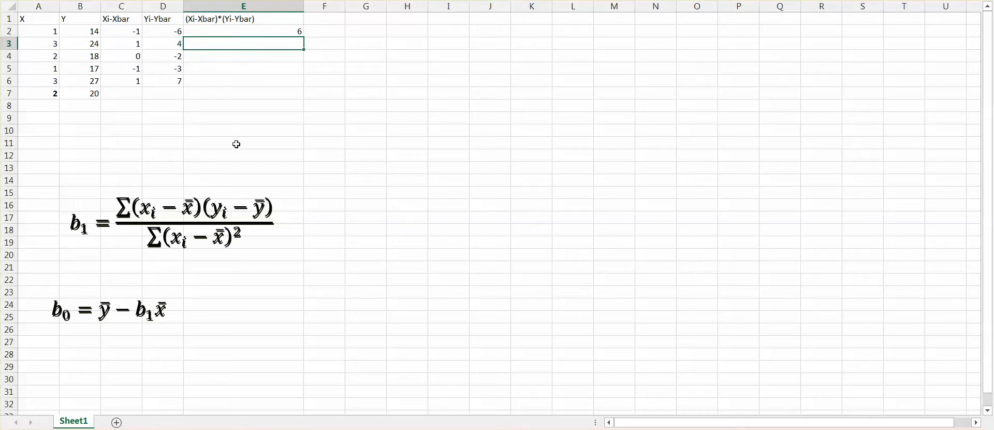
left_click(257, 29)
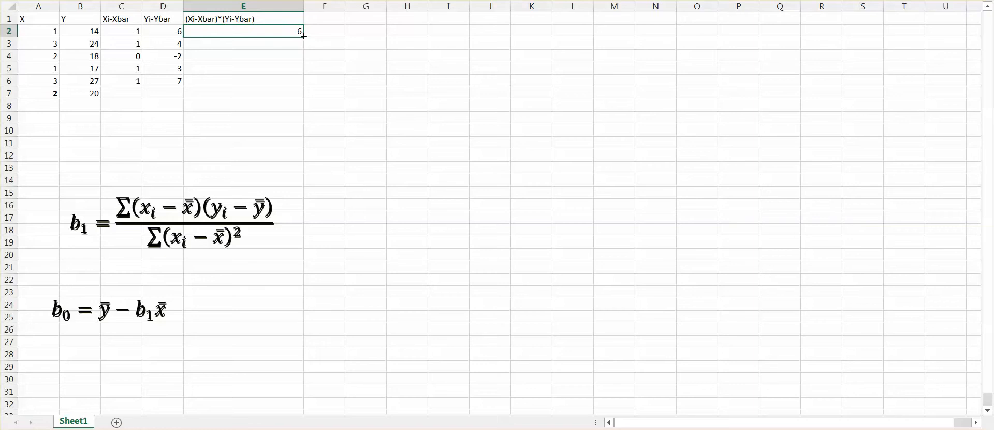
left_click_drag(304, 35, 298, 89)
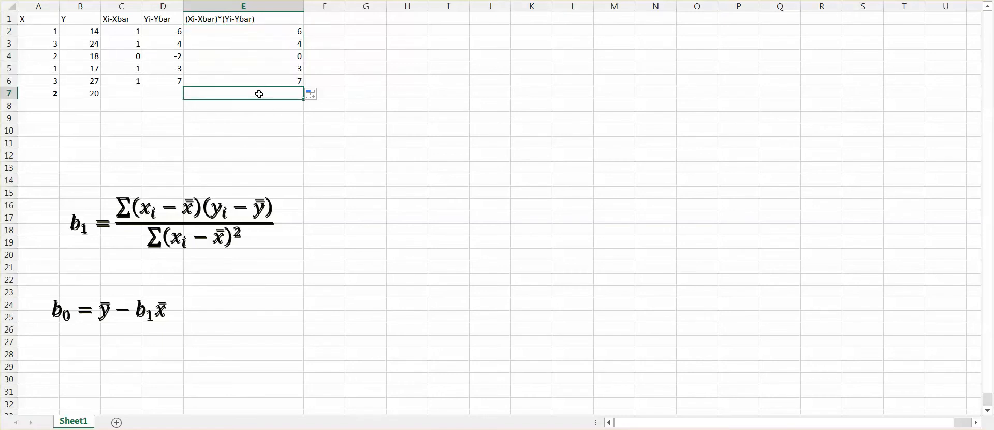
Total the deviation products in E7 with =sum(E2:E6) and make the total bold
type("=sum(")
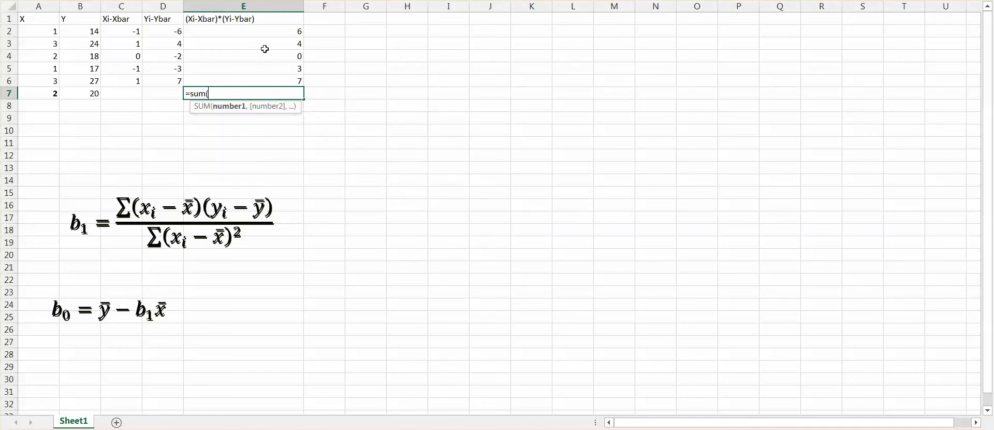
left_click_drag(263, 32, 269, 78)
type(")")
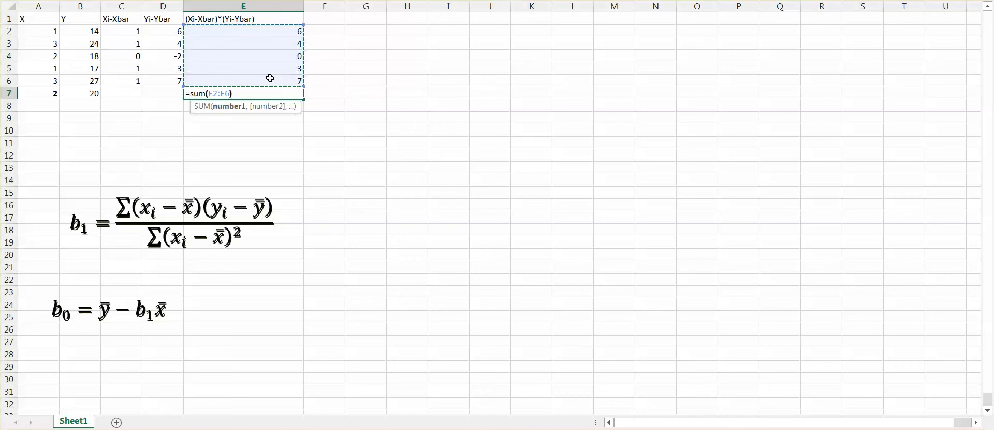
key("Return")
left_click(198, 92)
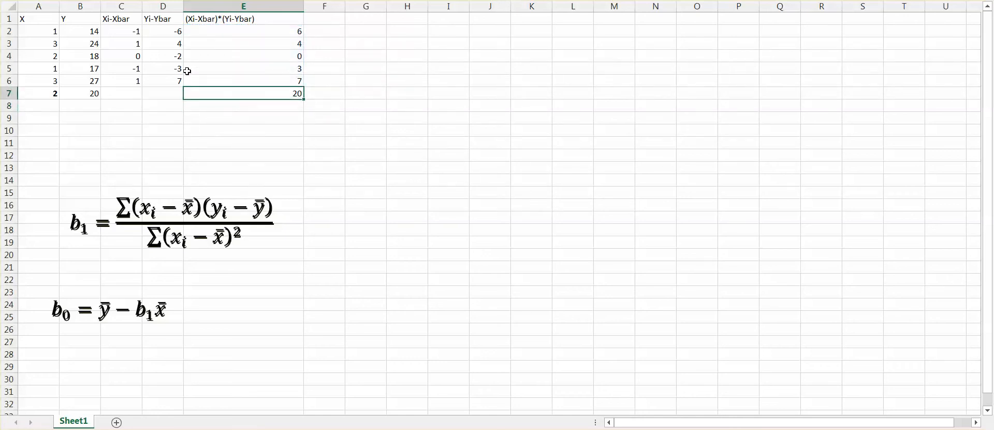
key("ctrl+b")
Enter the column heading (Xi-Xbar)^2 in cell F1
left_click(328, 17)
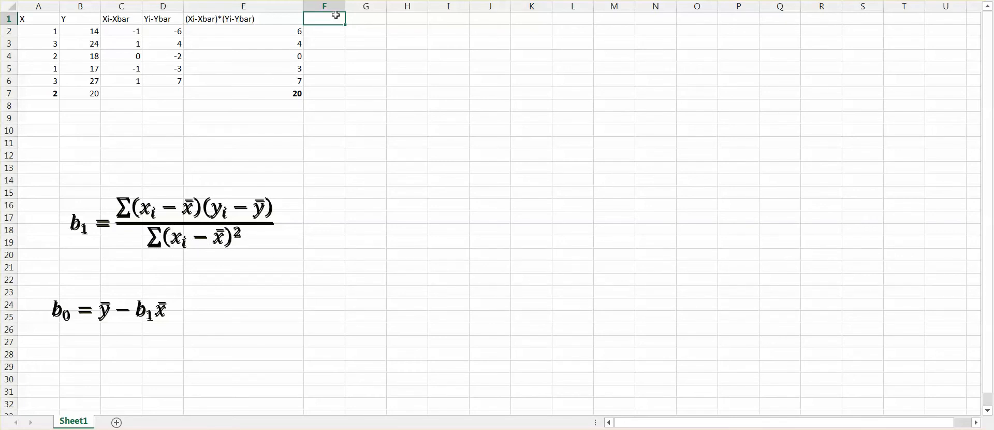
type("(Xi-Xbar)^2")
key("Return")
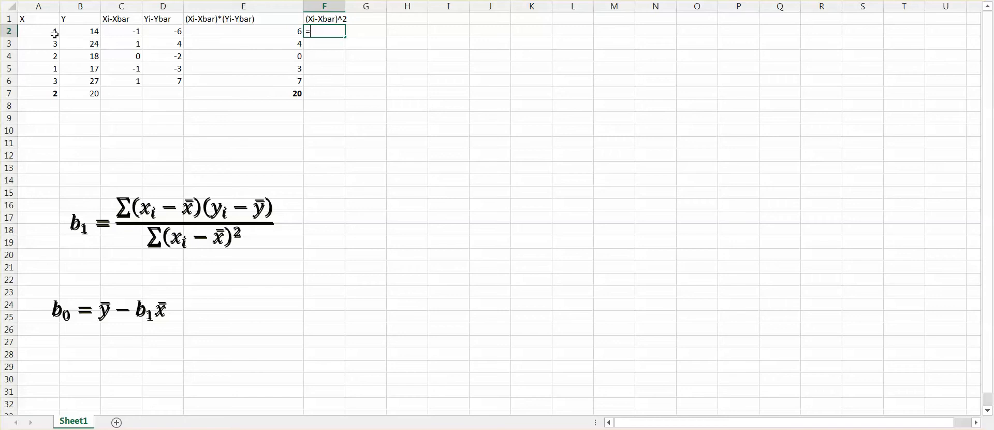
Square the X deviation in F2 with =C2^2 and fill the formula down to F6
left_click(121, 29)
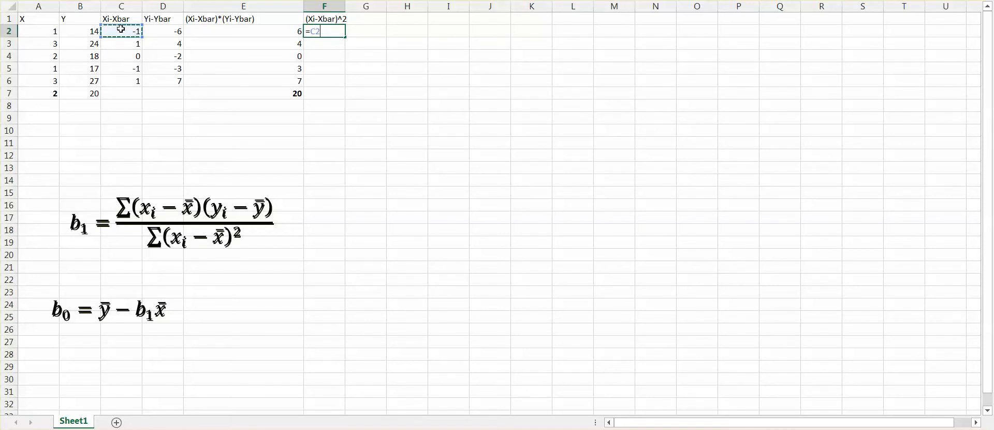
type("^2")
key("Return")
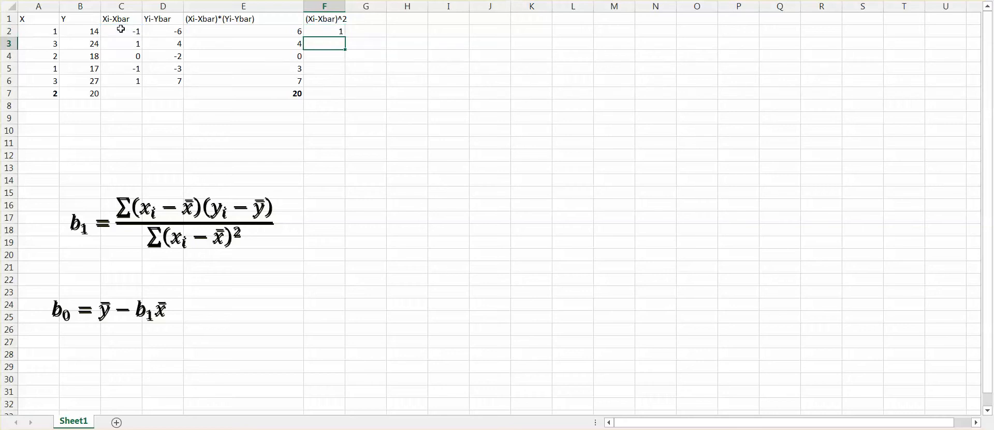
left_click(328, 30)
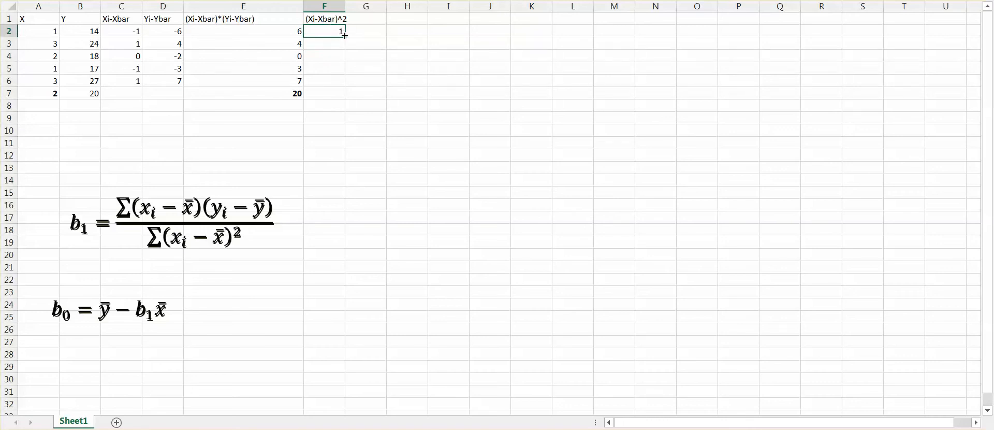
left_click_drag(341, 54, 334, 84)
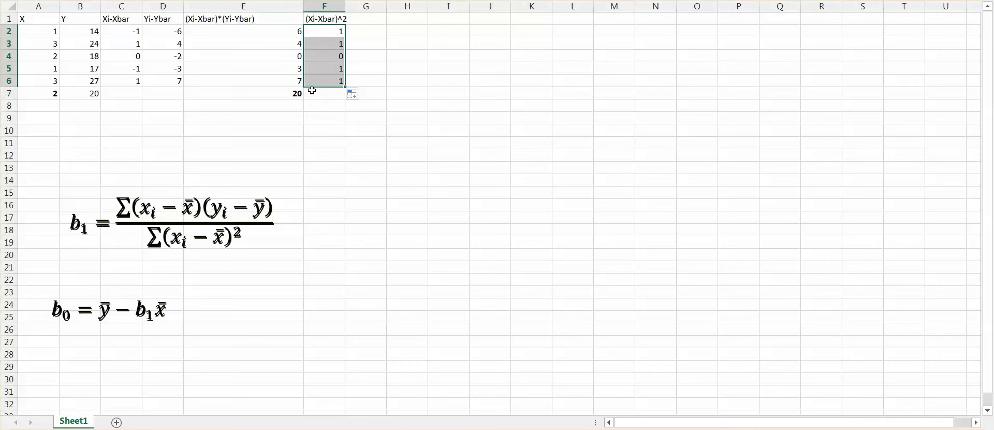
Total the squared X deviations in F7 with =sum(F2:F6) and make the total bold
left_click(315, 94)
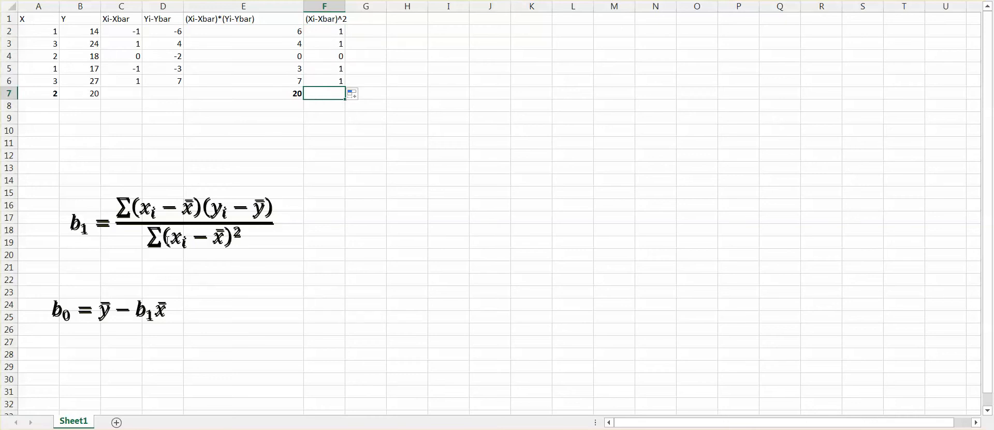
left_click(342, 30)
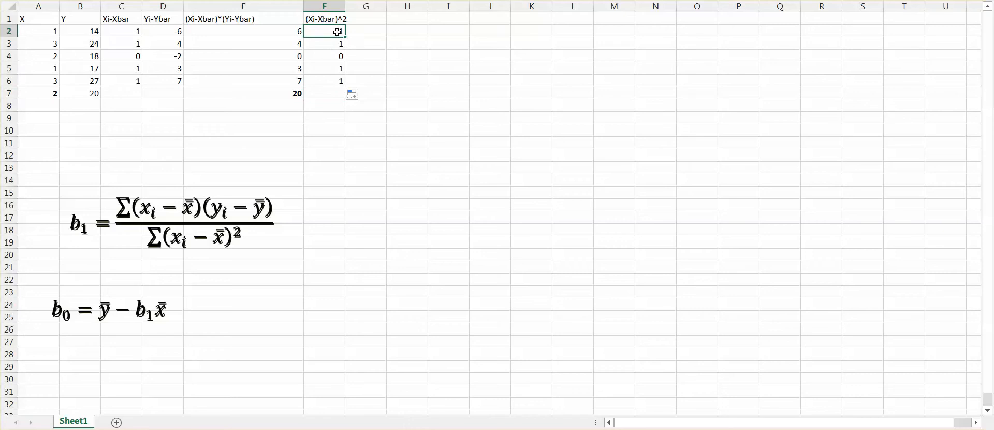
left_click(326, 78)
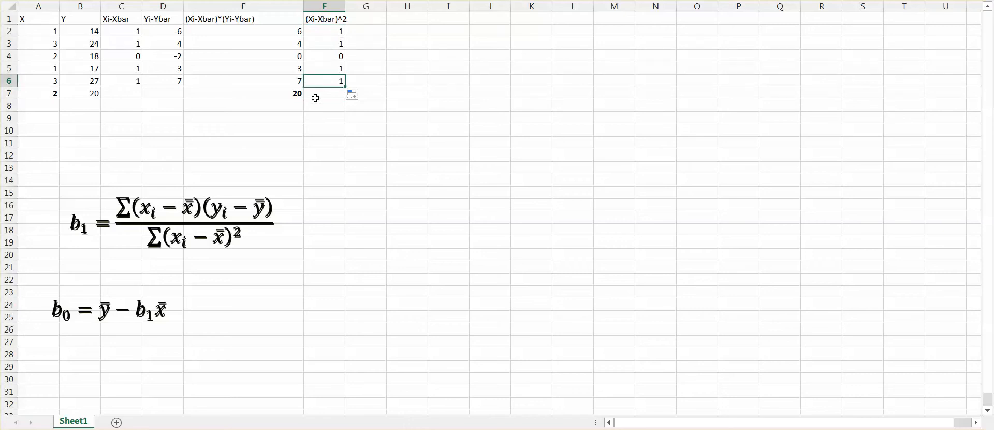
left_click(319, 102)
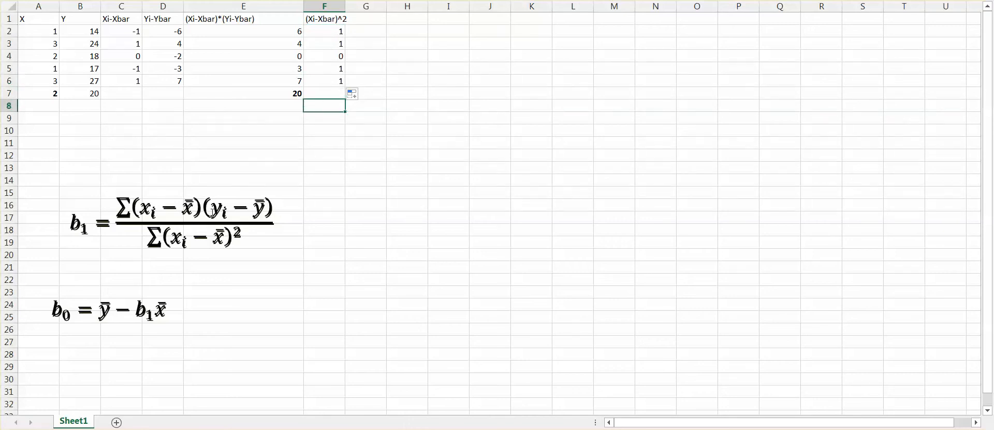
left_click(326, 94)
type("=")
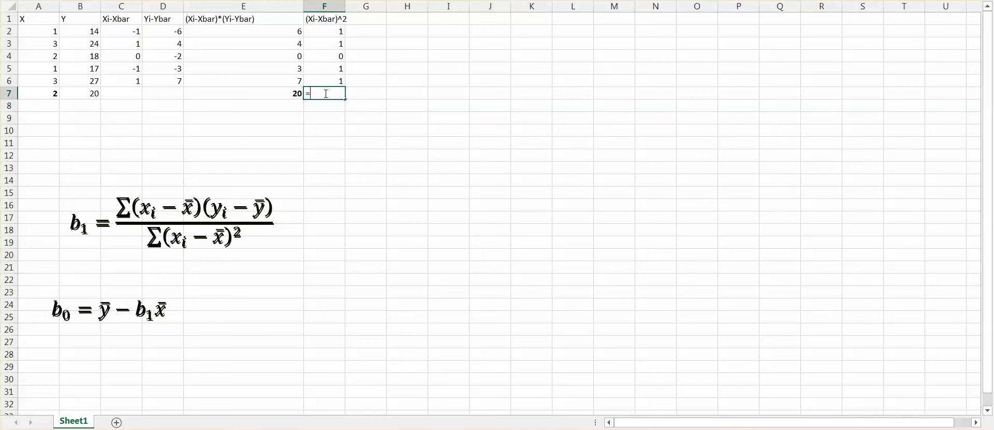
type("sum(")
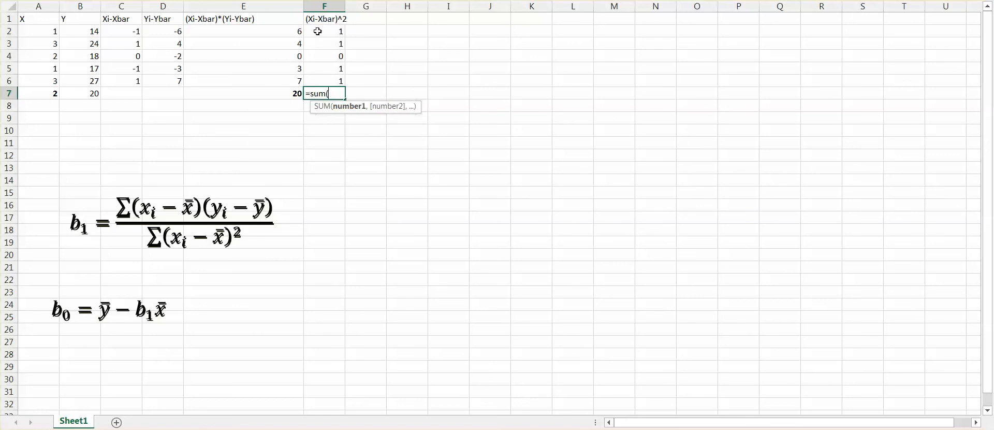
left_click_drag(319, 31, 325, 83)
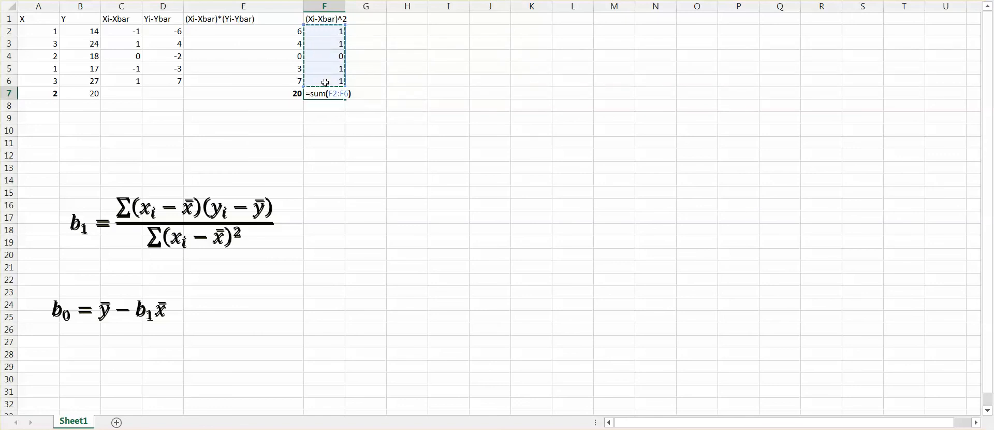
type(")")
key("Return")
key("Up")
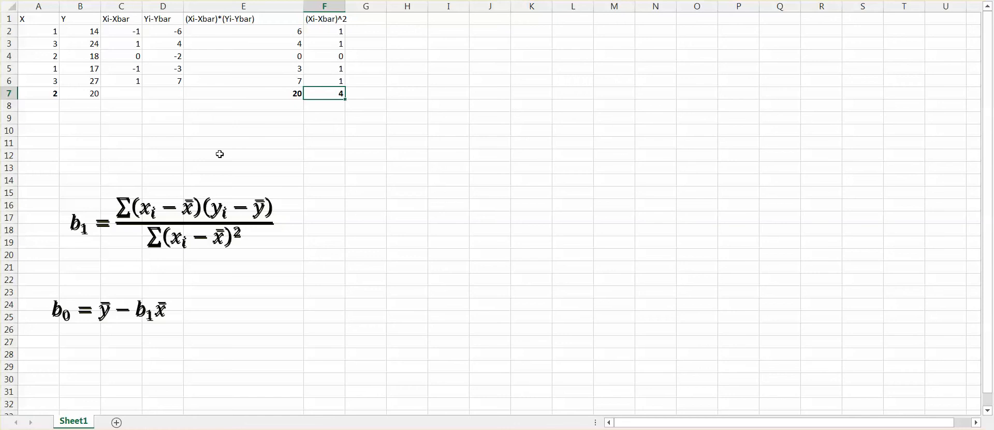
Label E9 as b1= and calculate the slope in F9 with =E7/F7
left_click(275, 140)
left_click(313, 220)
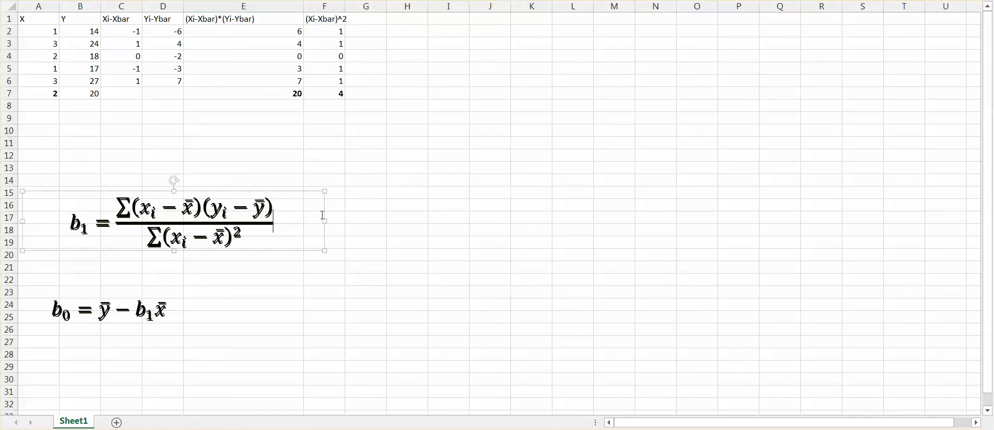
left_click(278, 120)
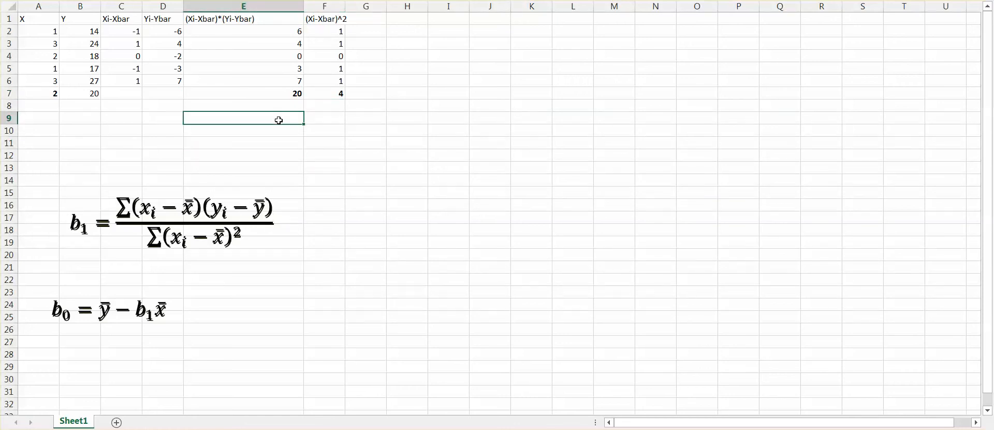
type("b1=")
left_click(321, 114)
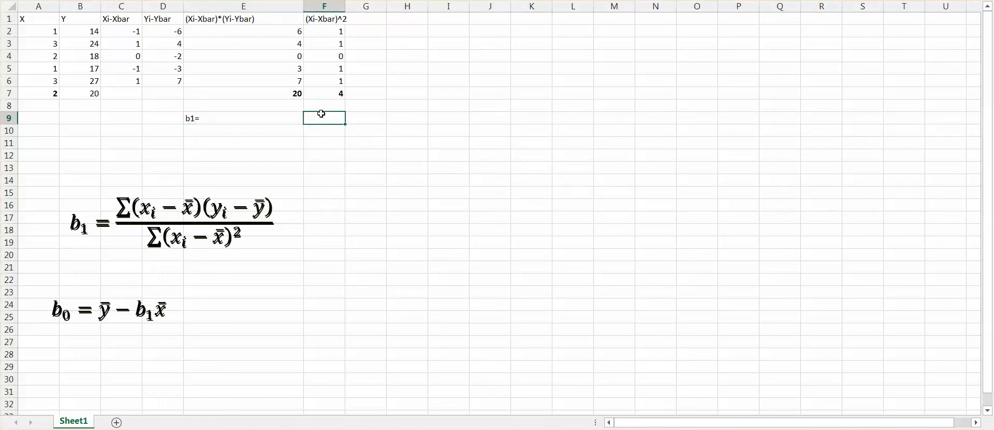
type("=")
left_click(279, 90)
type("/")
left_click(324, 94)
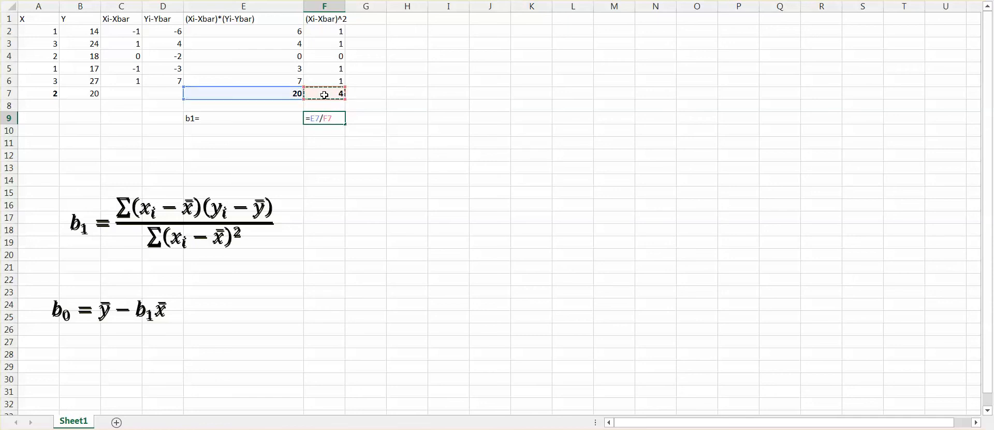
key("Return")
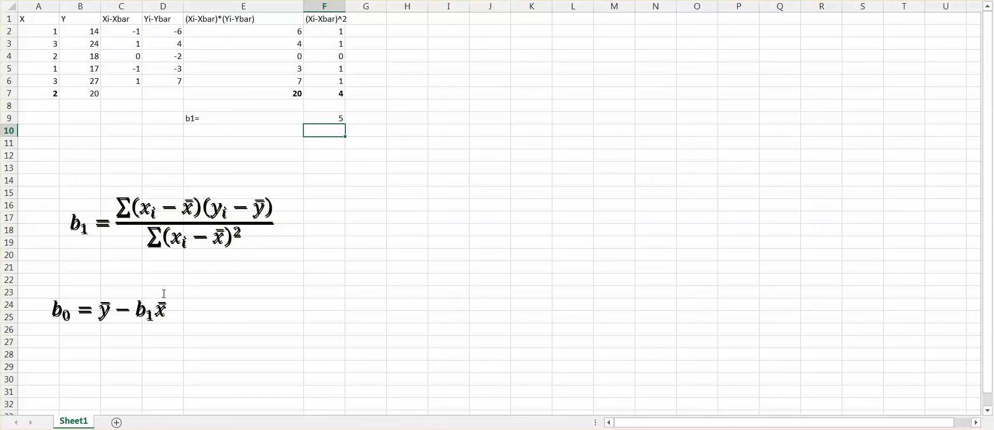
Label E11 as b0= and calculate the intercept in F11 with =B7-F9*A7
double_click(227, 141)
type("b-")
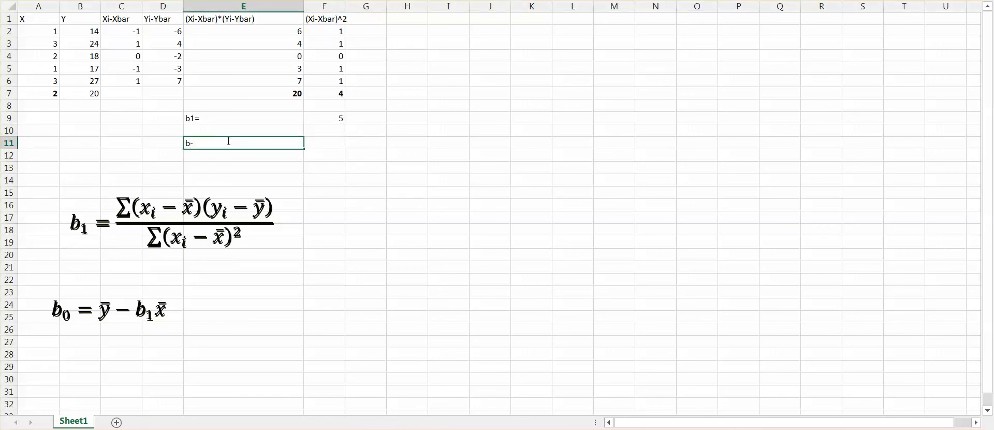
type("0=")
left_click(337, 139)
type("=")
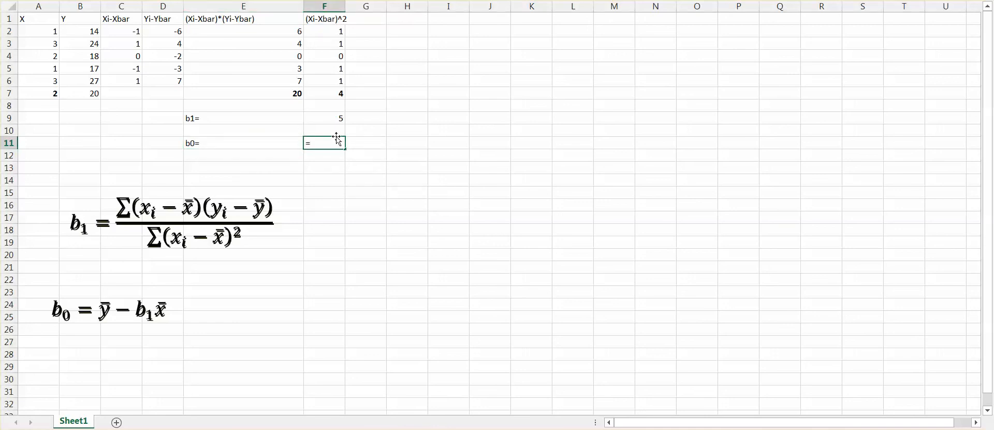
left_click(89, 93)
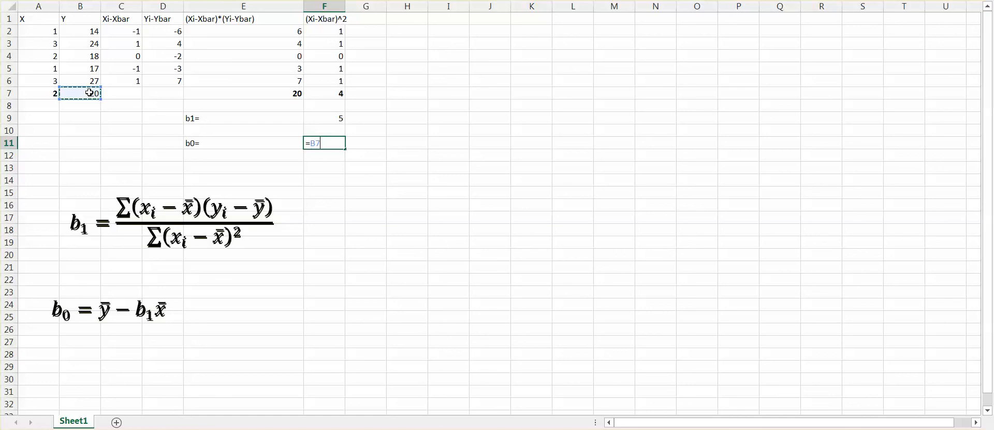
type("-")
left_click(324, 118)
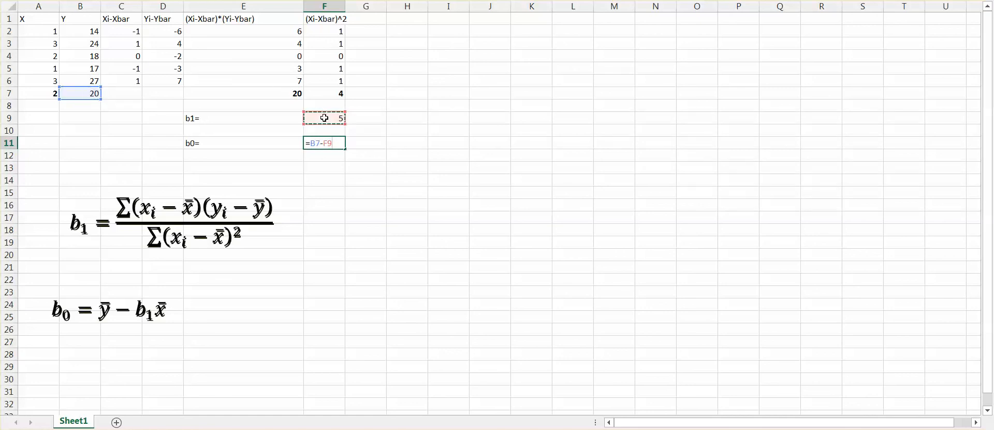
type("*")
left_click(44, 93)
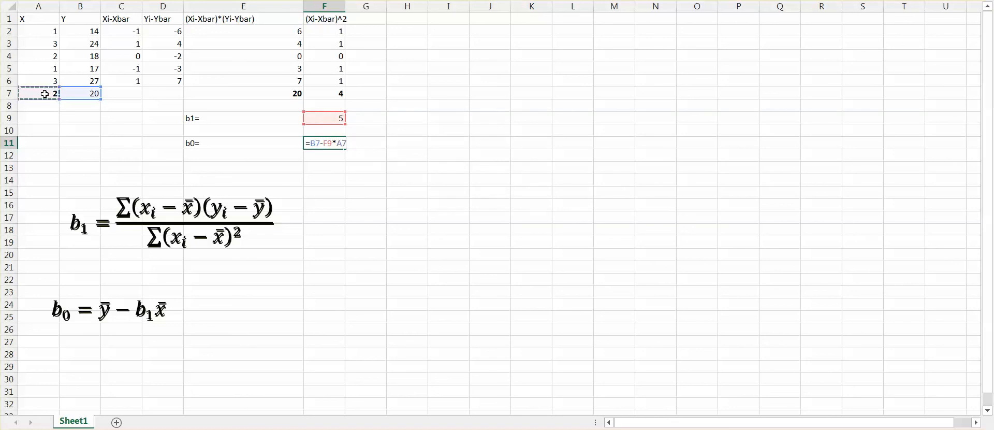
key("Return")
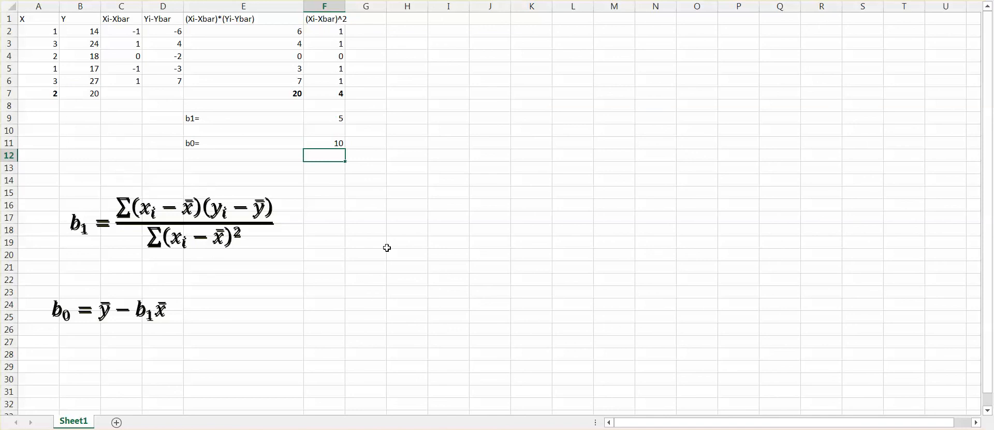
Write the estimated regression equation yhat=10+5*x as text in cell G18
left_click(355, 226)
type("yhat")
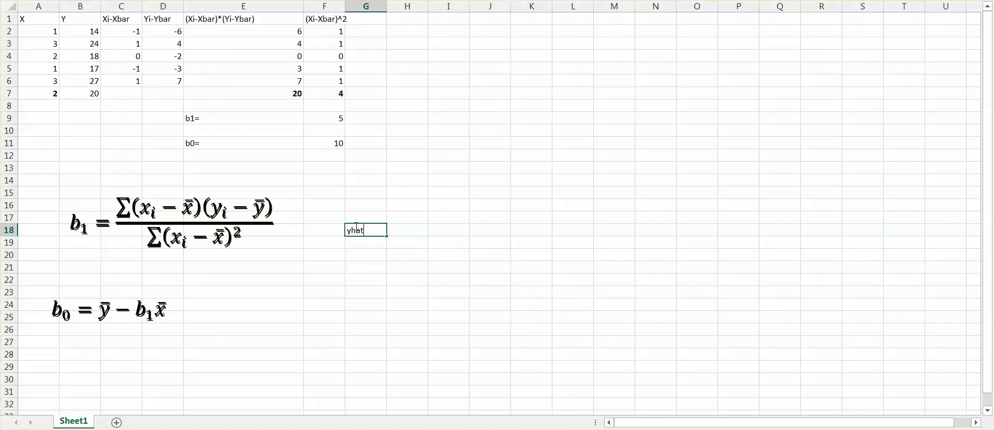
type("=10+5*x\\")
key("BackSpace")
key("Return")
left_click(356, 229)
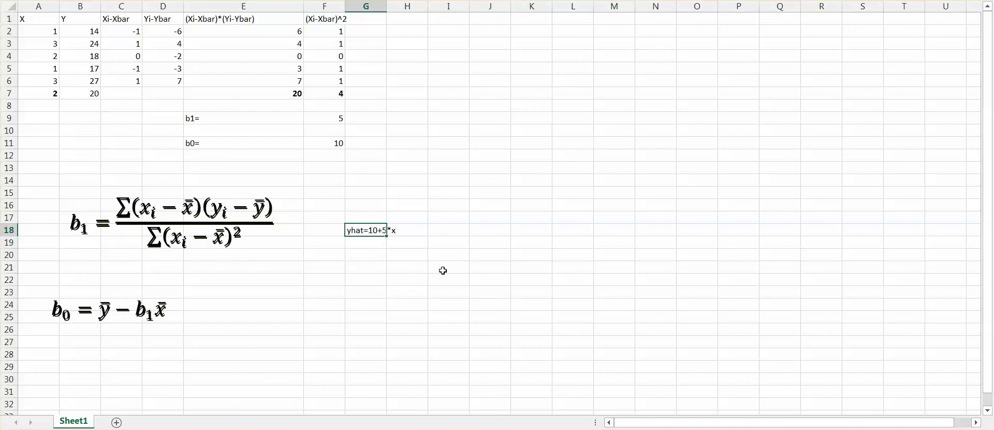